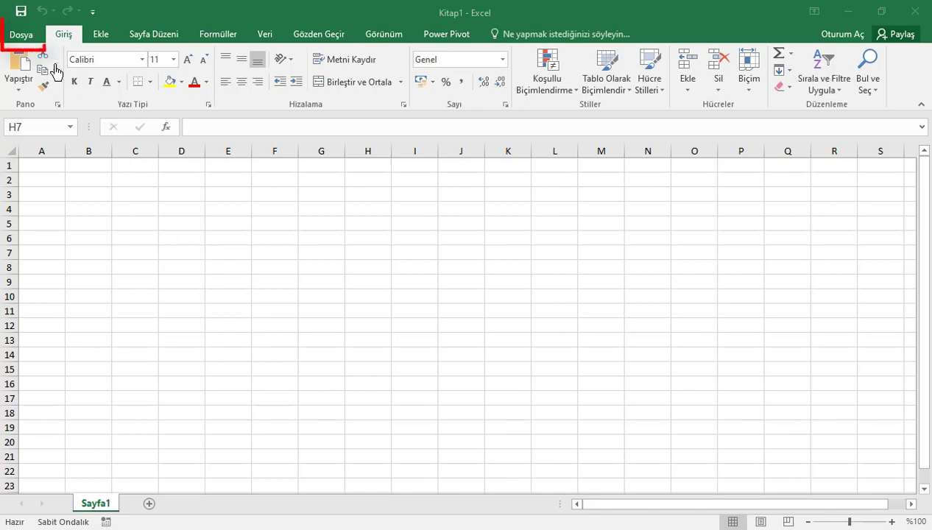
# Tick Geliştirici in Dosya > Seçenekler > Şeridi Özelleştir's Ana Sekmeler list
pyautogui.click(23, 39)
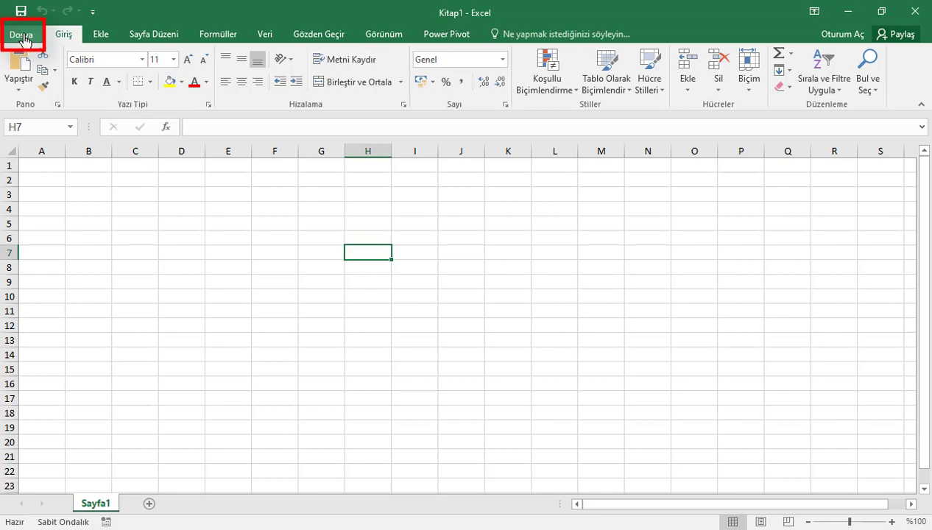
pyautogui.click(20, 39)
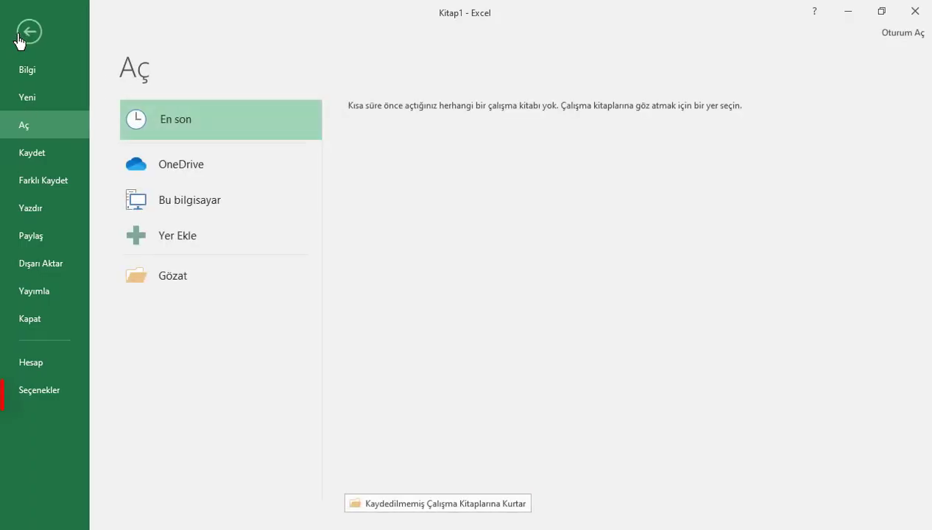
pyautogui.click(40, 395)
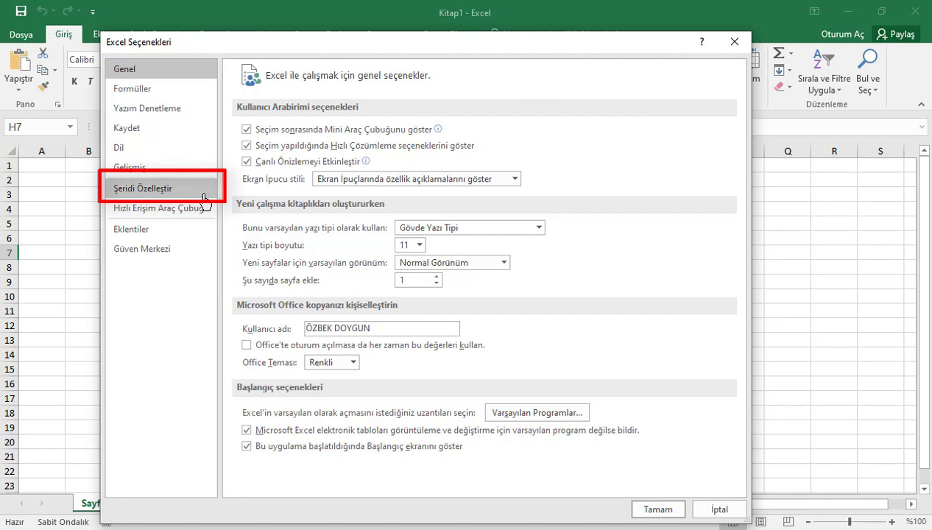
pyautogui.click(205, 199)
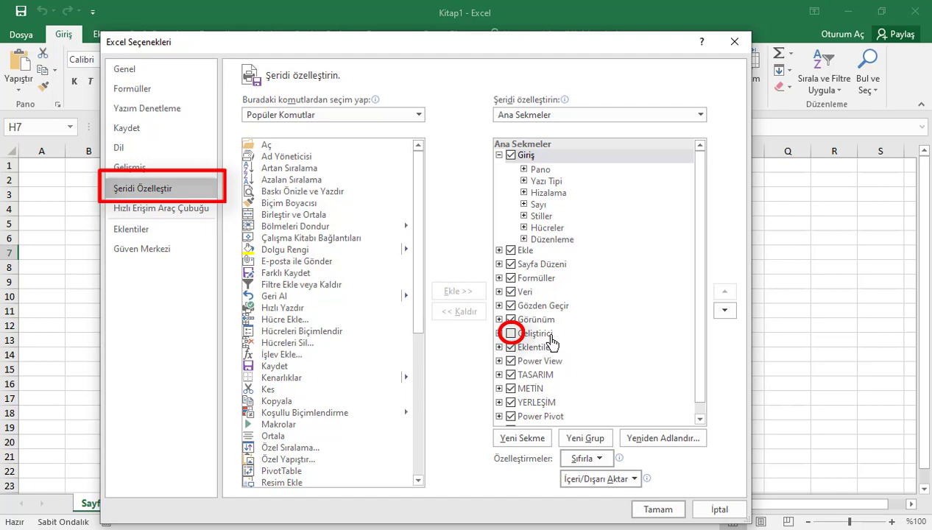
pyautogui.click(511, 333)
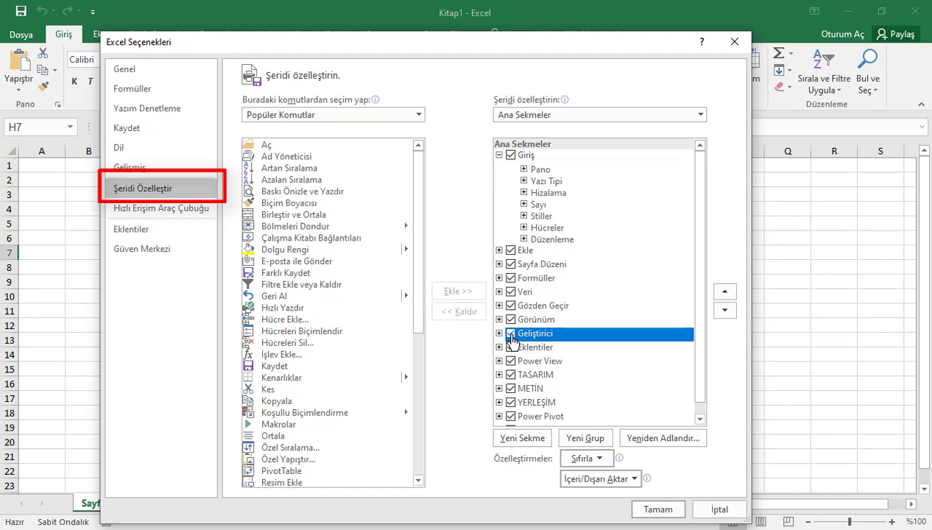
# Confirm with Tamam, view the new Geliştirici tab's groups, and go back to the Dosya screen
pyautogui.click(641, 506)
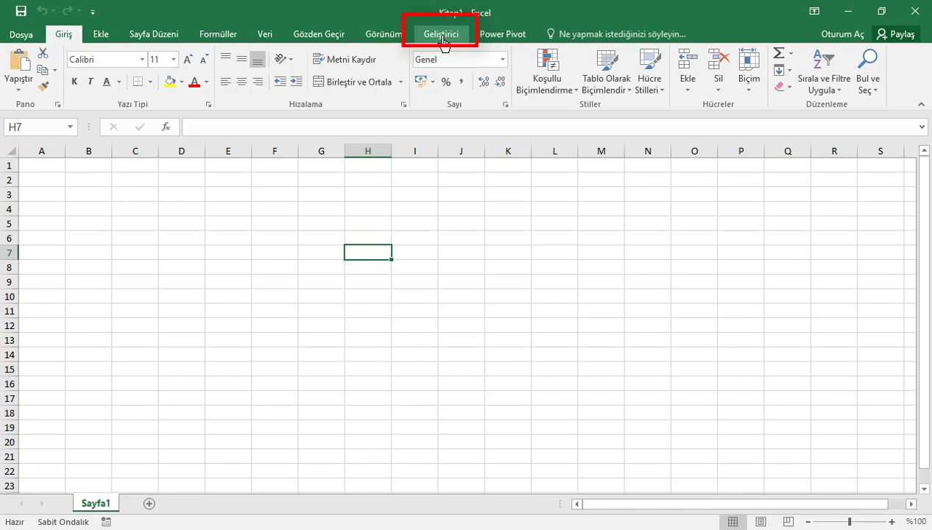
pyautogui.click(442, 37)
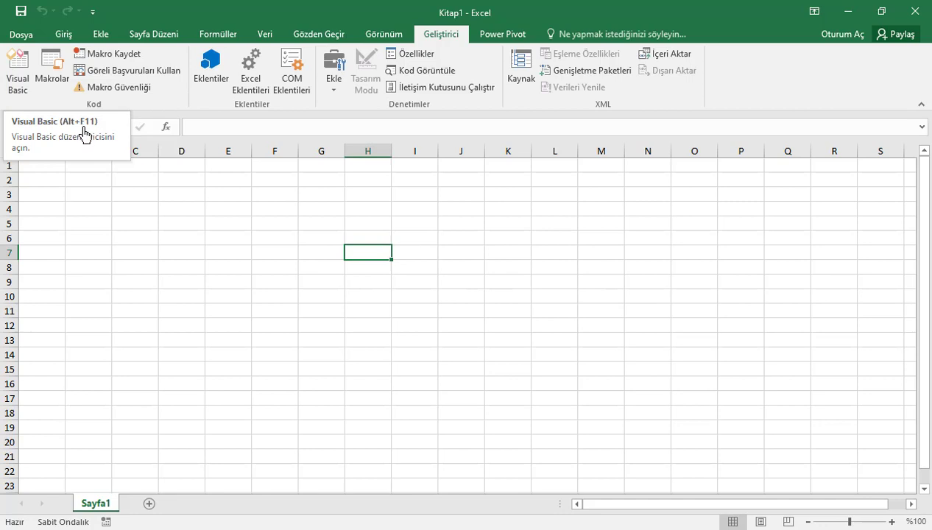
pyautogui.click(24, 34)
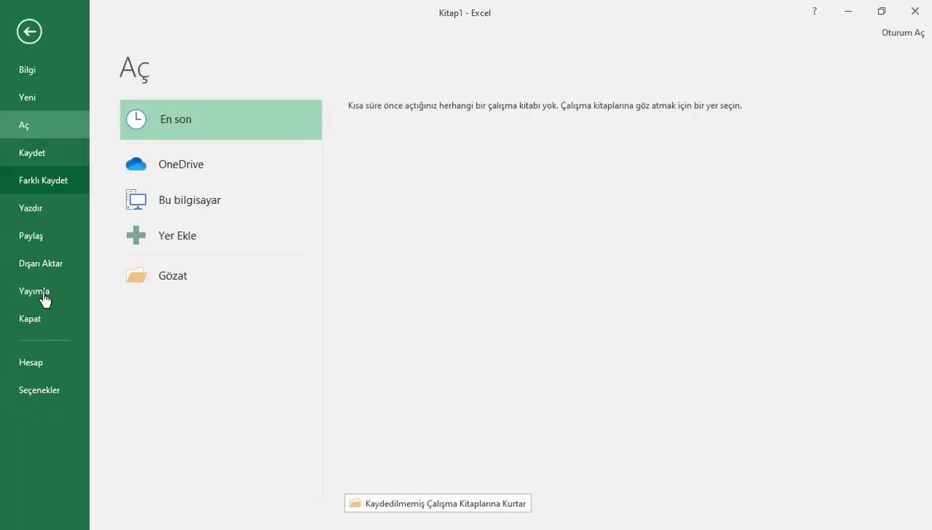
# Untick Geliştirici under Seçenekler > Şeridi Özelleştir and apply with Tamam
pyautogui.click(51, 393)
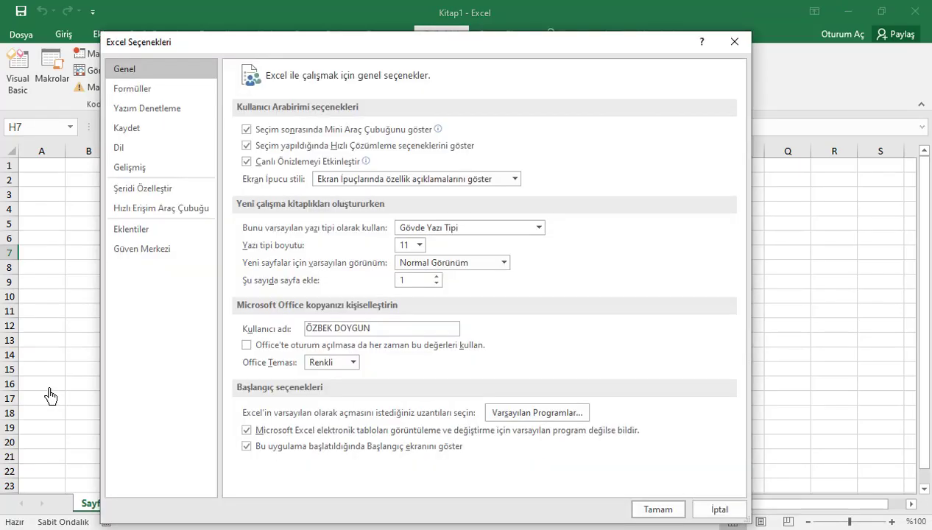
pyautogui.click(142, 189)
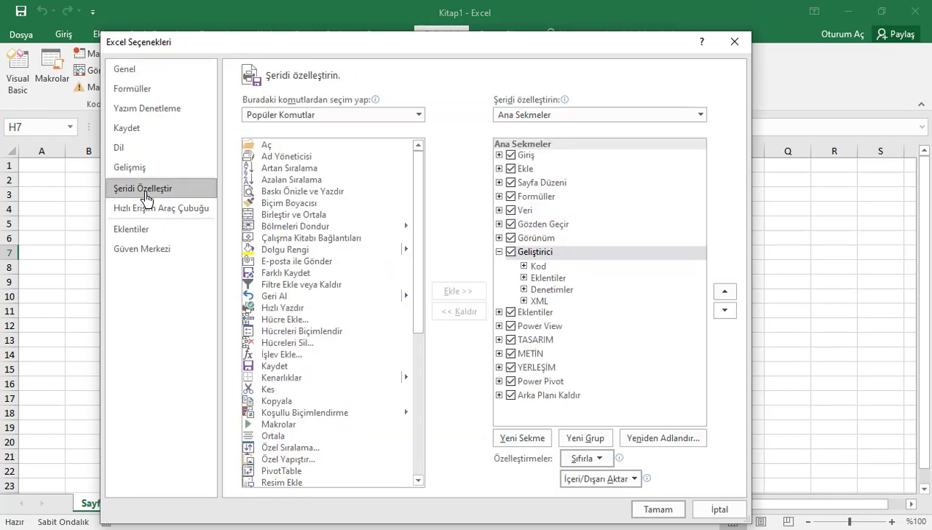
pyautogui.click(510, 252)
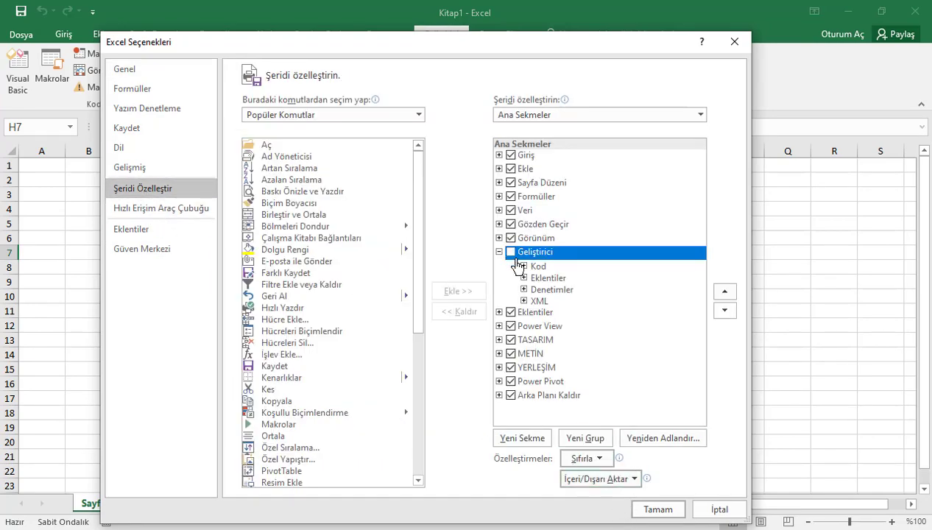
pyautogui.click(666, 511)
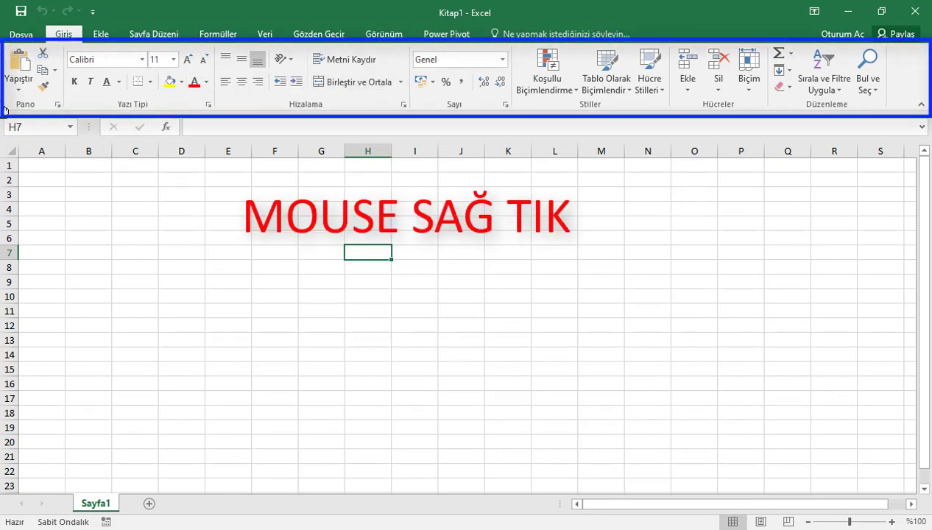
# Re-enable Geliştirici through the ribbon's right-click Şeridi Özelleştir settings and confirm
pyautogui.rightClick(350, 109)
pyautogui.click(401, 167)
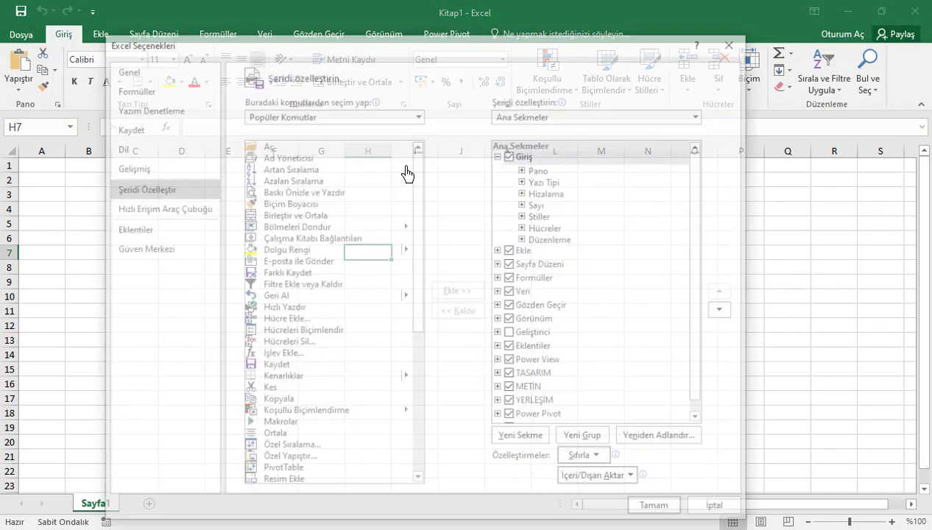
pyautogui.click(510, 332)
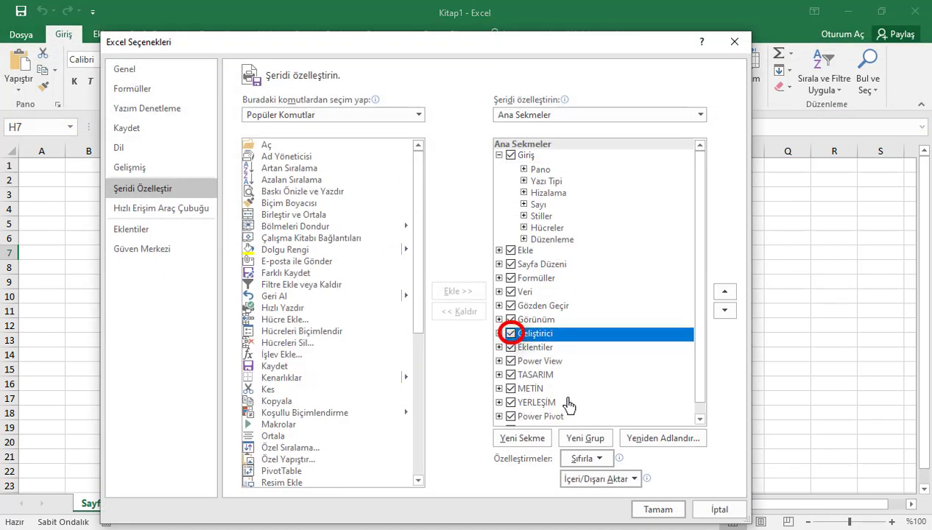
pyautogui.click(657, 509)
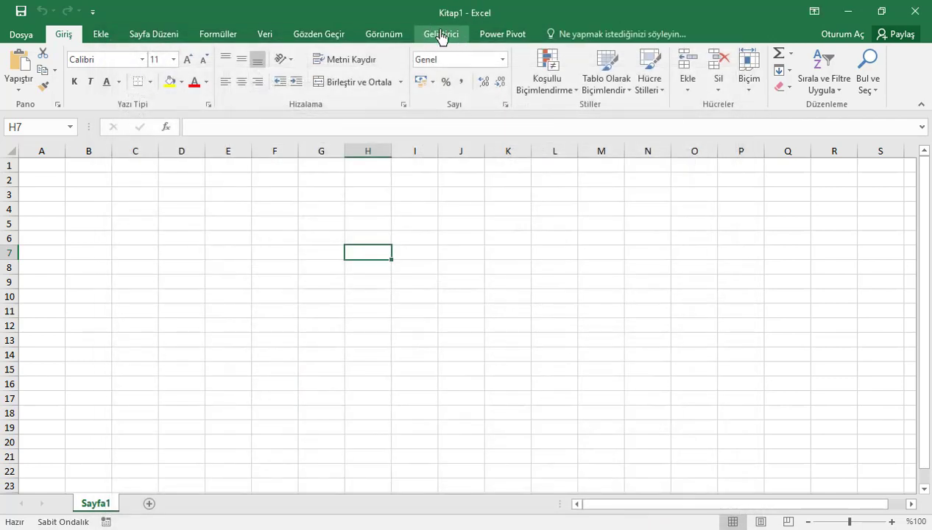
# Enter 98, 65, 48, 25, 64 and 23 down cells C5 to C10
pyautogui.click(234, 224)
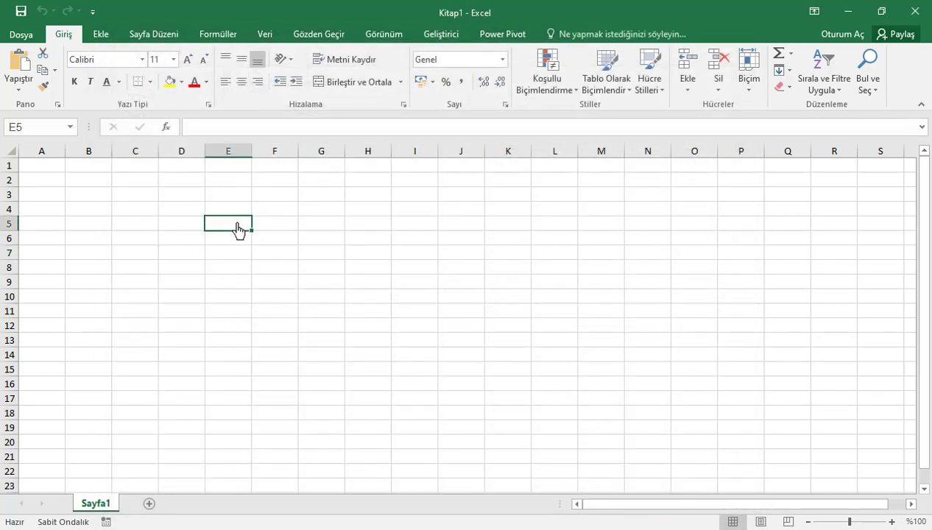
pyautogui.write('98')
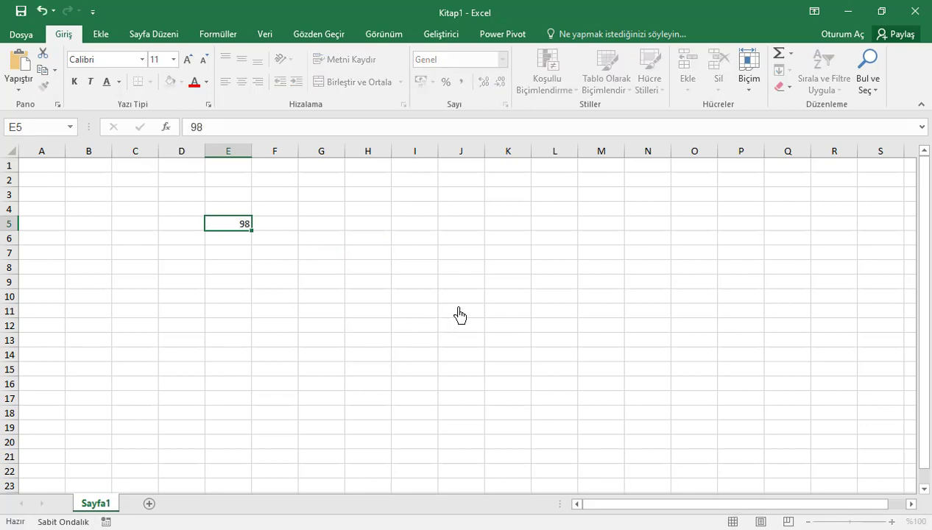
pyautogui.press('Return')
pyautogui.write('65')
pyautogui.press('Return')
pyautogui.write('48')
pyautogui.press('Return')
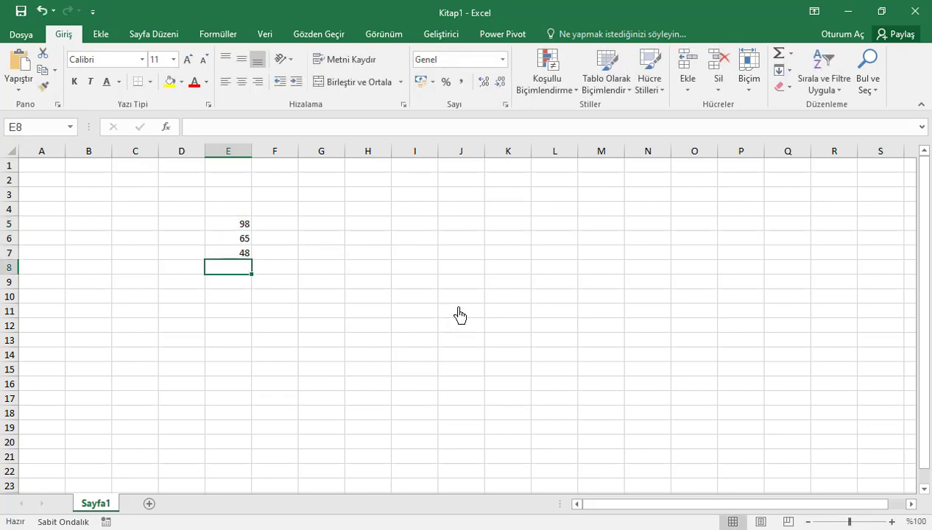
pyautogui.write('25')
pyautogui.press('Return')
pyautogui.write('64')
pyautogui.press('Return')
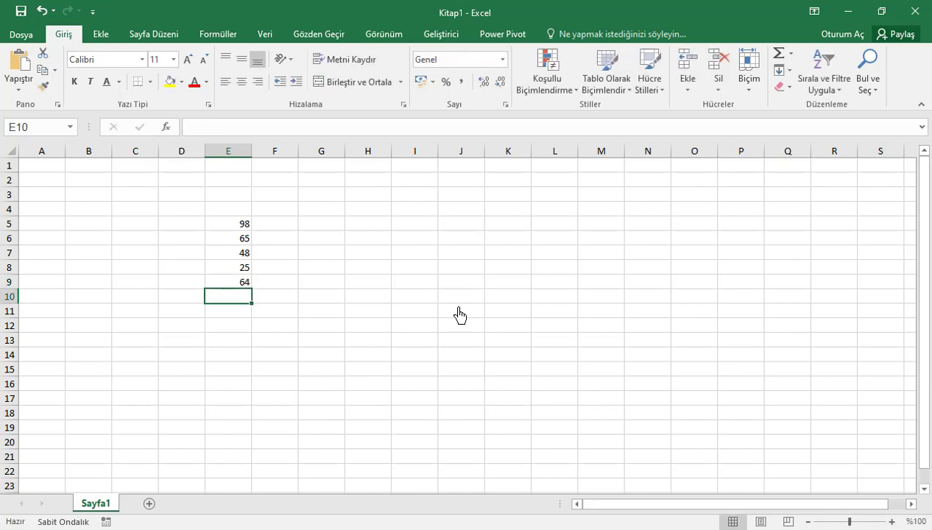
pyautogui.write('23')
pyautogui.press('Return')
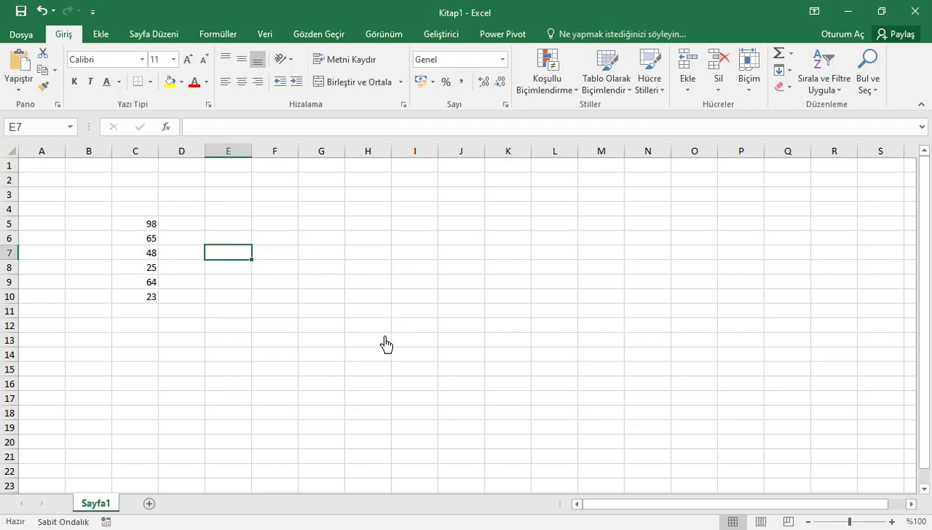
# Open the VBA editor with Alt+F11 and insert a new Module3 into the workbook project
pyautogui.press('alt')
pyautogui.hotkey('alt', 'F11')
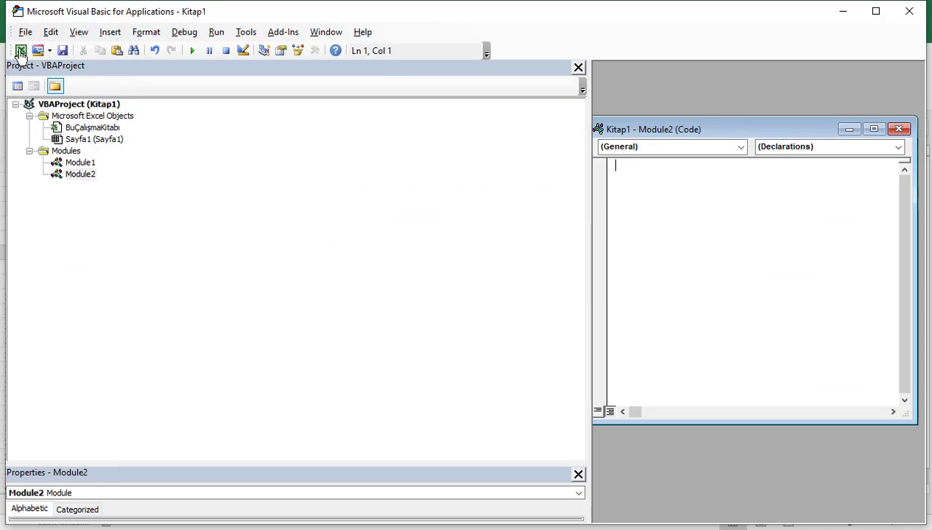
pyautogui.click(103, 128)
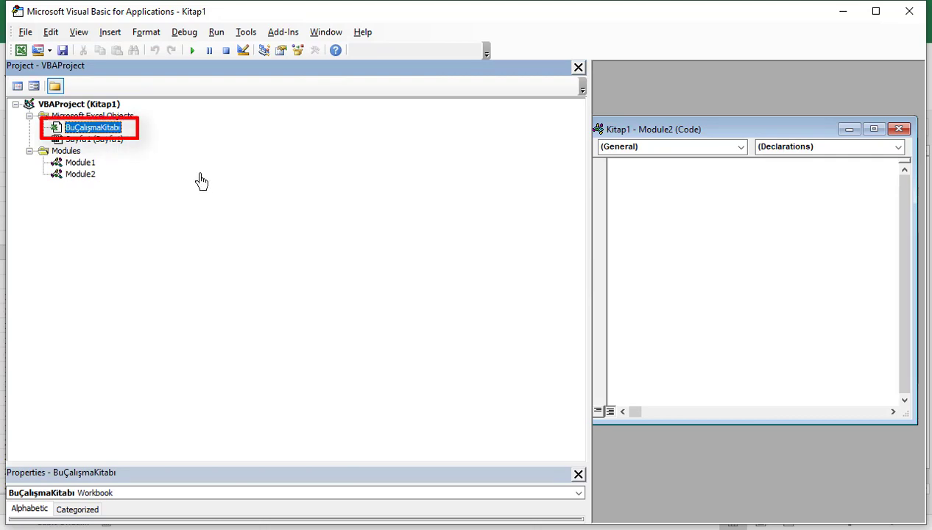
pyautogui.rightClick(116, 131)
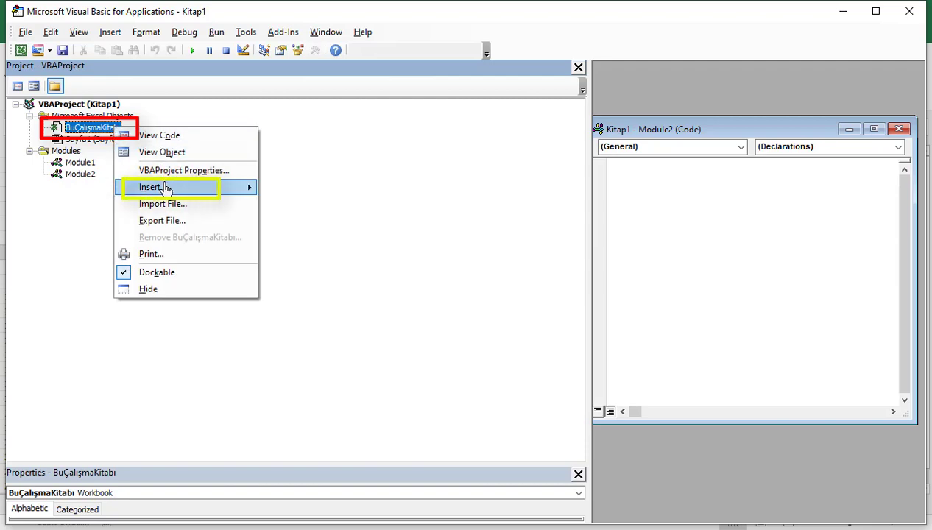
pyautogui.moveTo(164, 189)
pyautogui.click(299, 203)
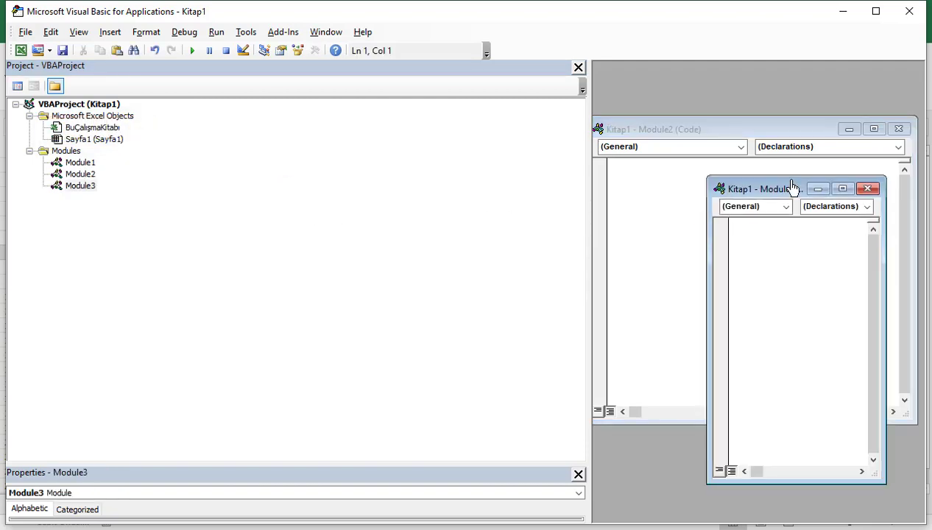
# Close Module2, reposition and widen the empty Module3 window, then switch to Notepad
pyautogui.click(899, 133)
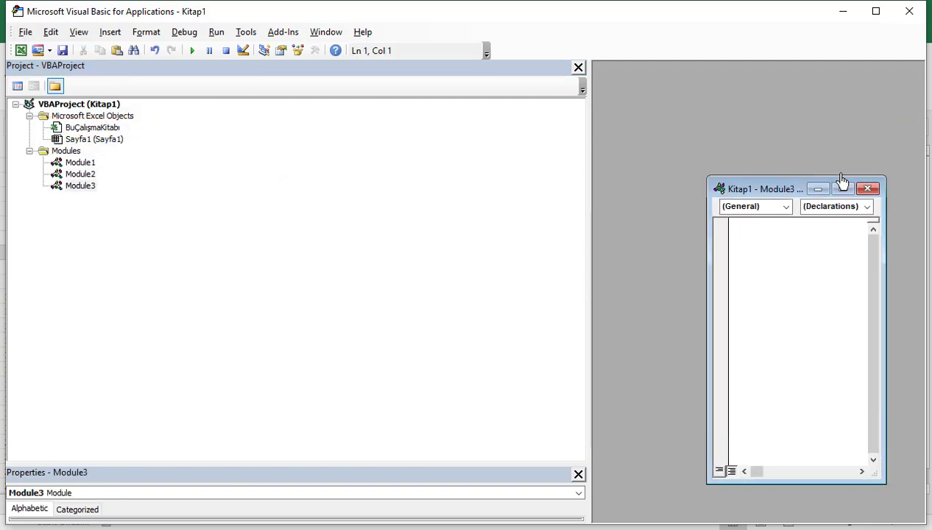
pyautogui.moveTo(793, 187); pyautogui.dragTo(680, 112)
pyautogui.moveTo(772, 212); pyautogui.dragTo(872, 215)
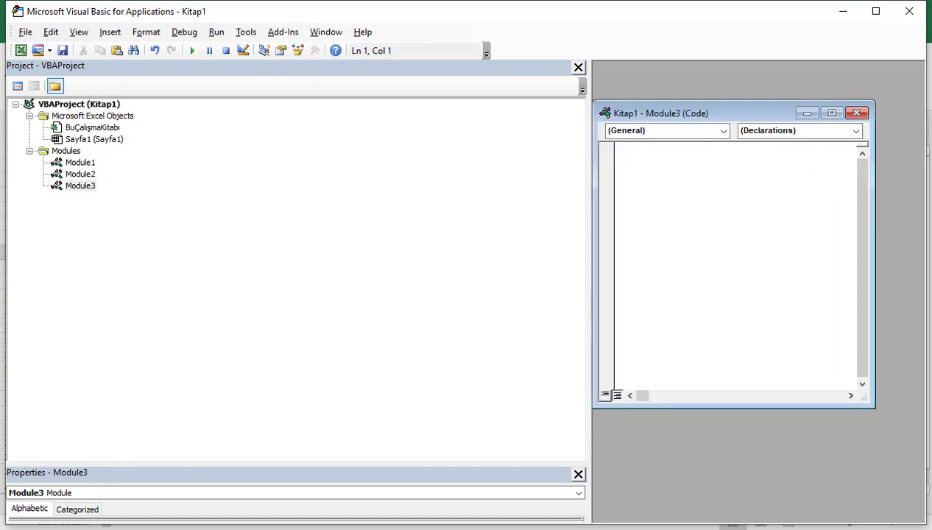
pyautogui.hotkey('alt', 'Tab')
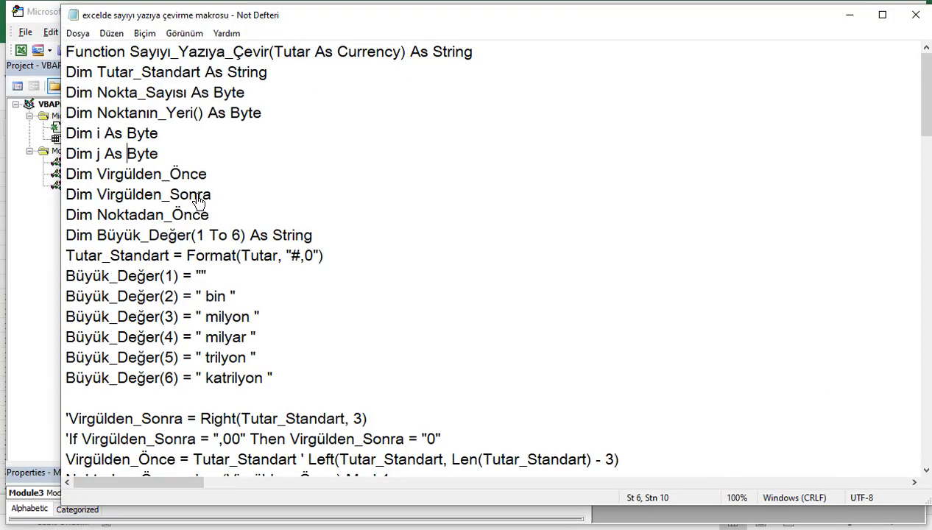
# Copy all the Sayıyı_Yazıya_Çevir macro code from Notepad and minimize Notepad
pyautogui.click(126, 175)
pyautogui.hotkey('ctrl', 'a')
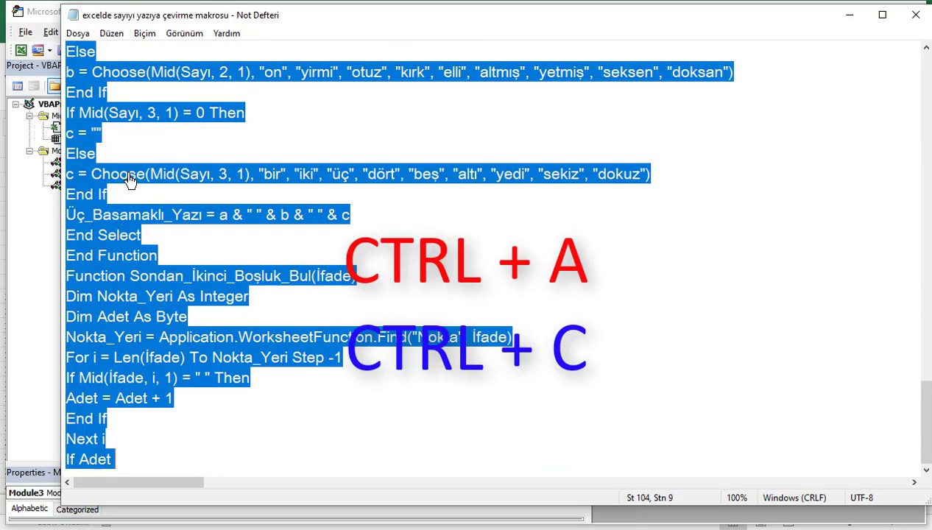
pyautogui.rightClick(103, 241)
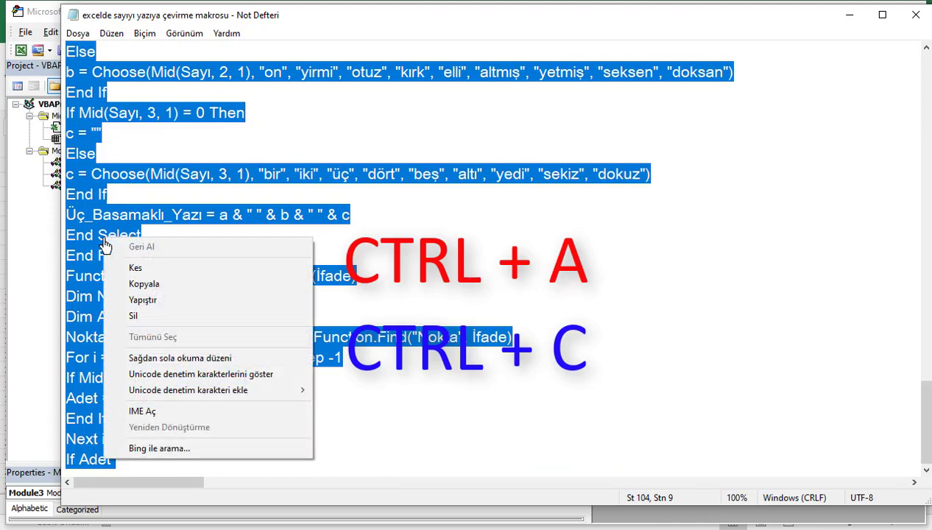
pyautogui.click(147, 288)
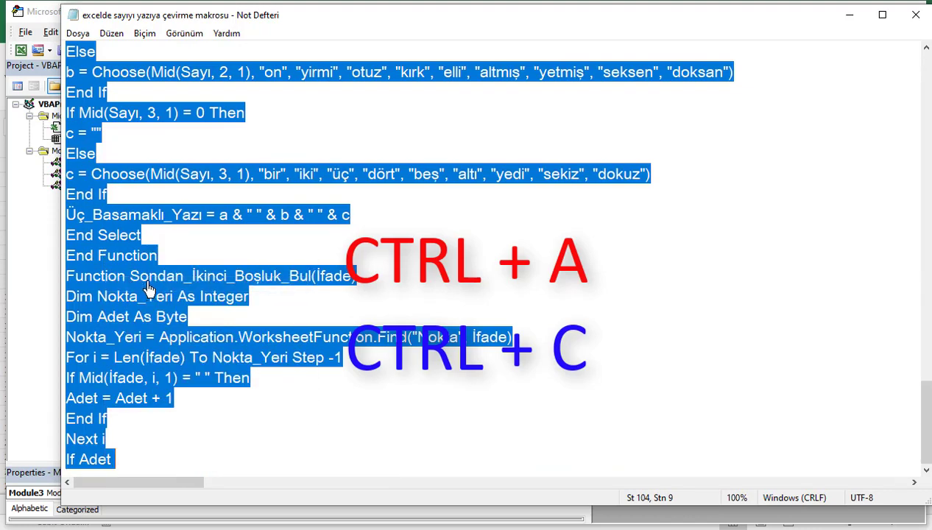
pyautogui.click(849, 15)
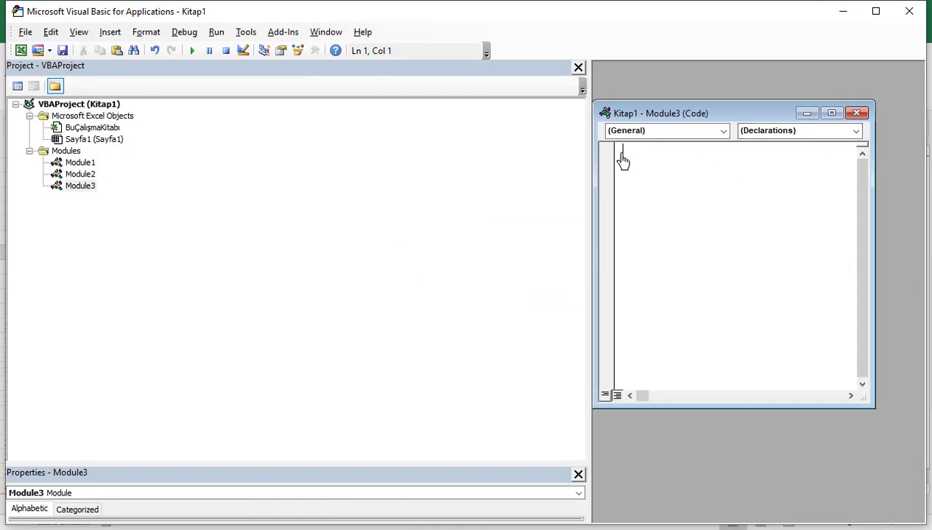
# Paste the macro into Module3, then close the code window and Project Explorer pane
pyautogui.hotkey('ctrl', 'v')
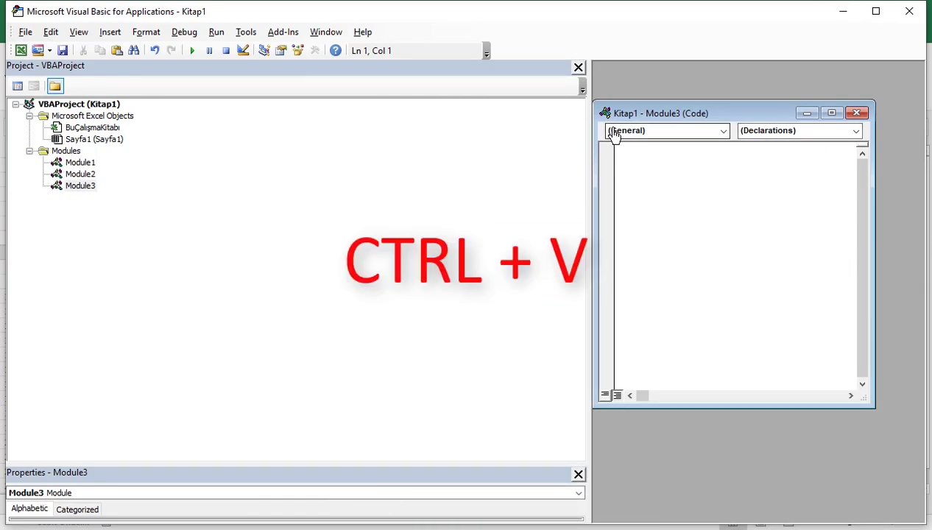
pyautogui.rightClick(631, 155)
pyautogui.click(662, 194)
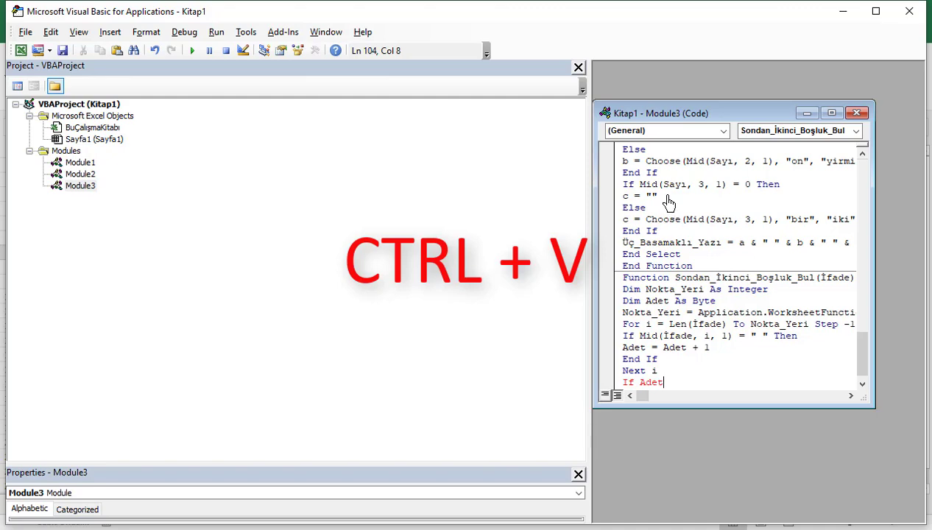
pyautogui.click(857, 114)
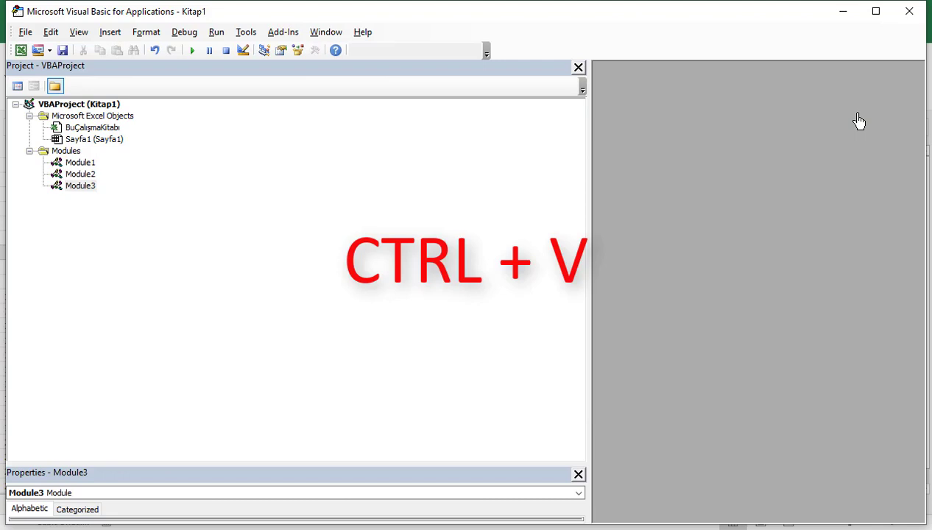
pyautogui.click(577, 67)
# Close the Properties pane and VBA editor, then select C5:C10 back in Excel
pyautogui.click(579, 68)
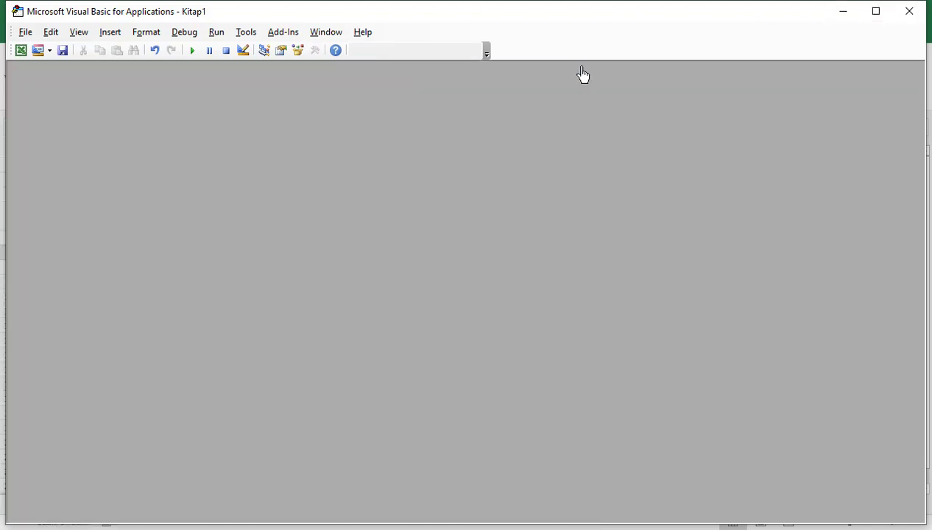
pyautogui.click(911, 13)
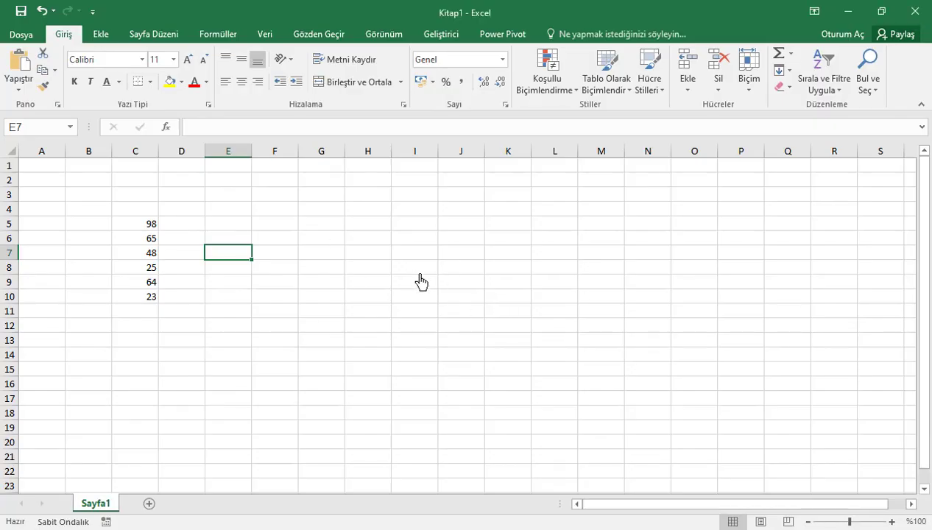
pyautogui.click(421, 284)
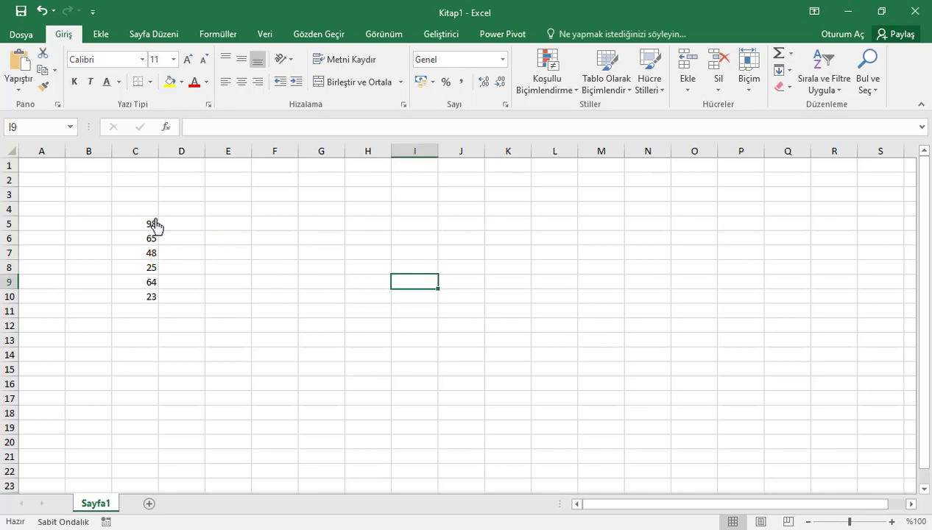
pyautogui.moveTo(155, 225); pyautogui.dragTo(157, 298)
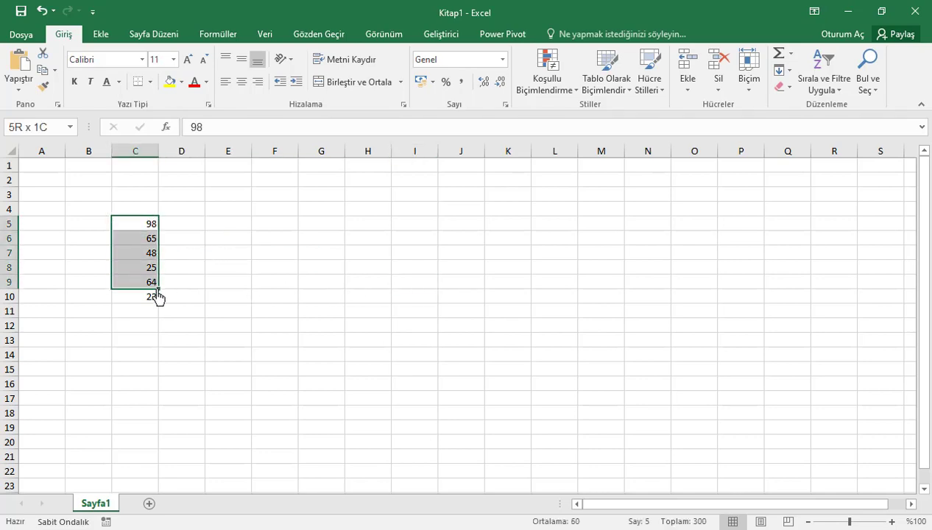
# Enter =Sayıyı_Yazıya_Çevir(C5) in E5, which displays Doksan Sekiz
pyautogui.click(217, 234)
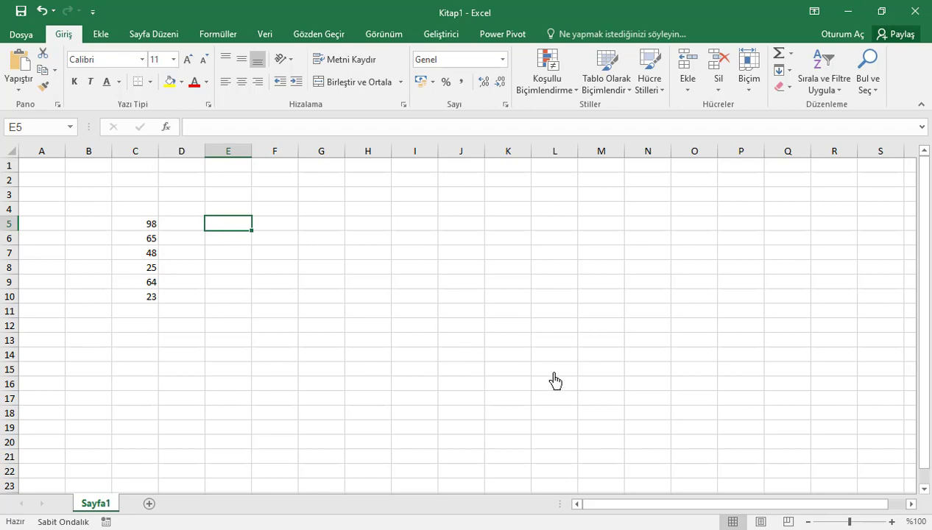
pyautogui.write('=')
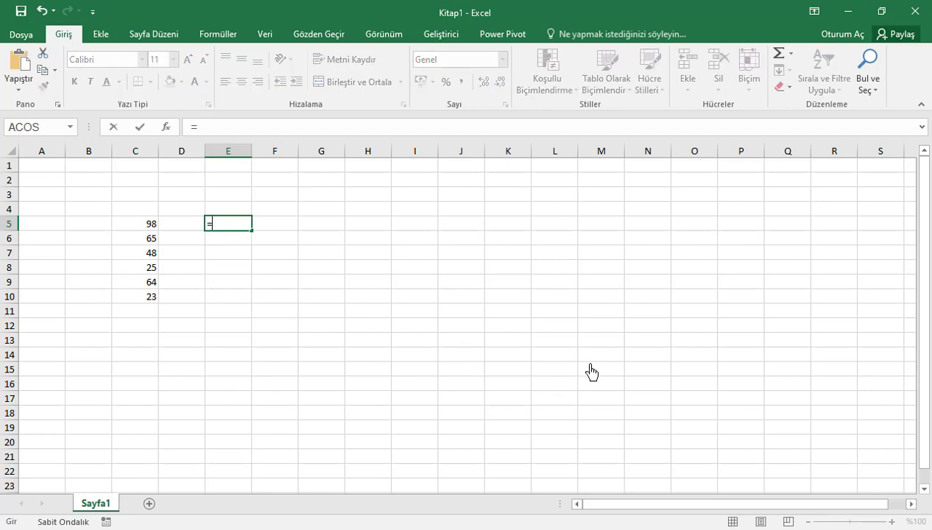
pyautogui.write('say')
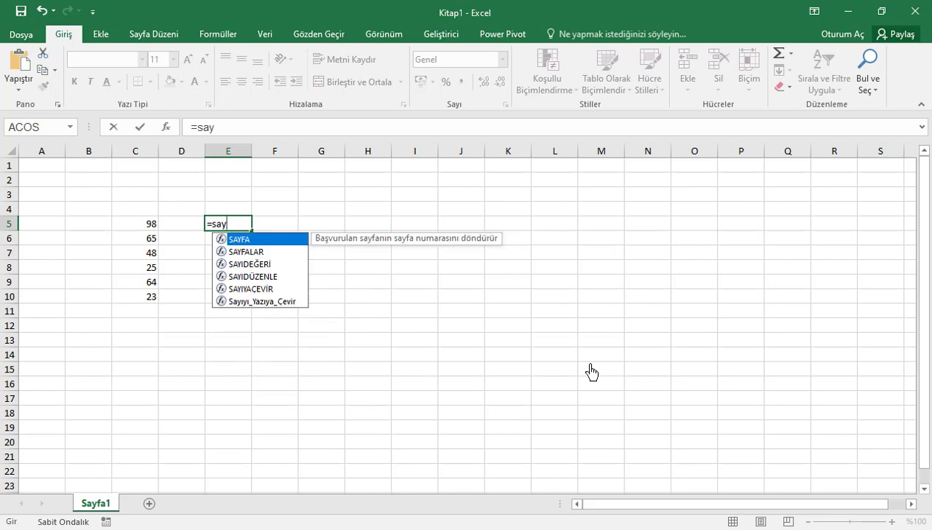
pyautogui.write('ı')
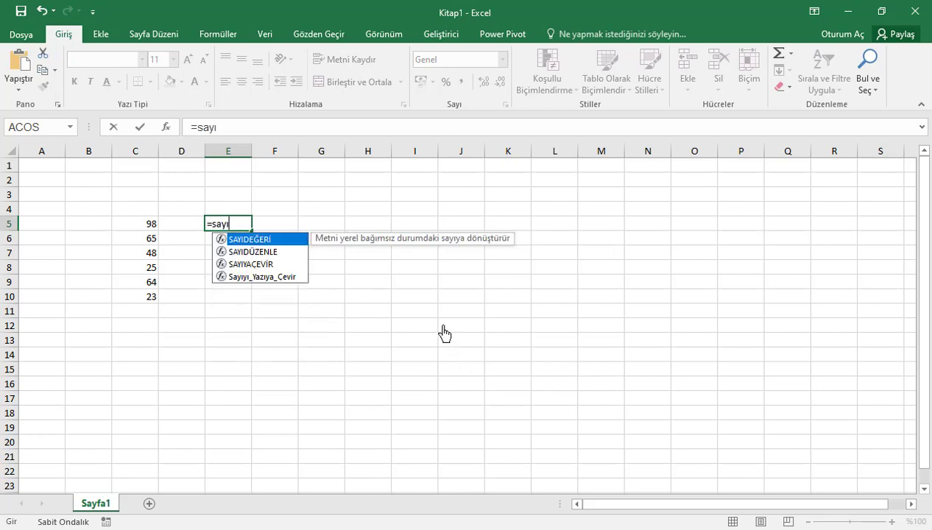
pyautogui.doubleClick(258, 277)
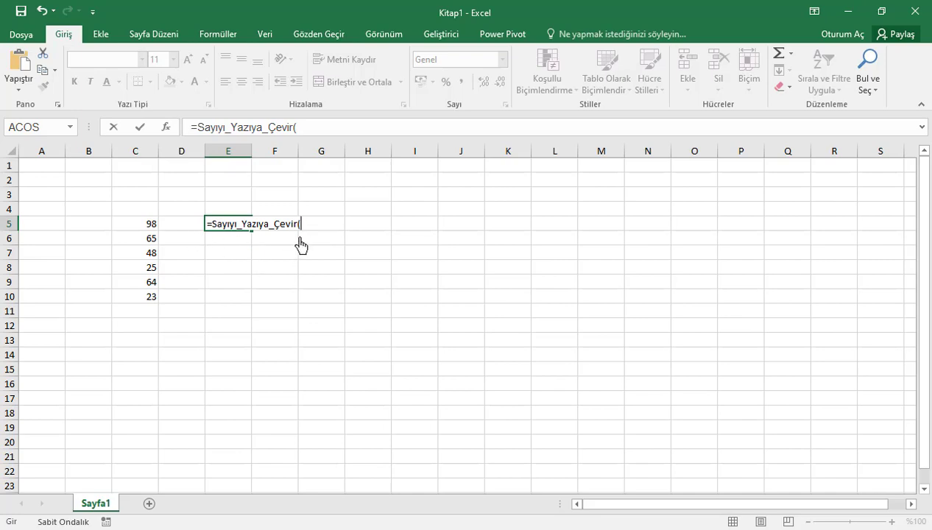
pyautogui.click(150, 225)
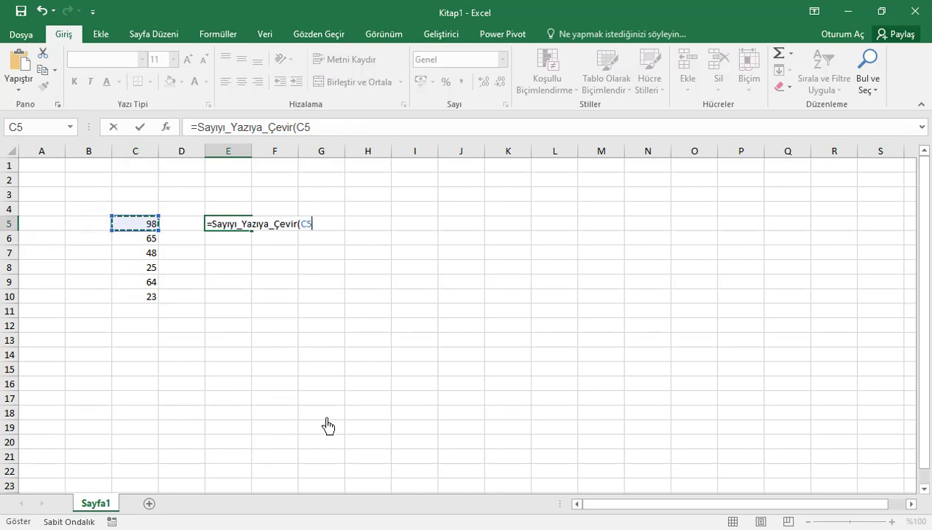
pyautogui.press('Return')
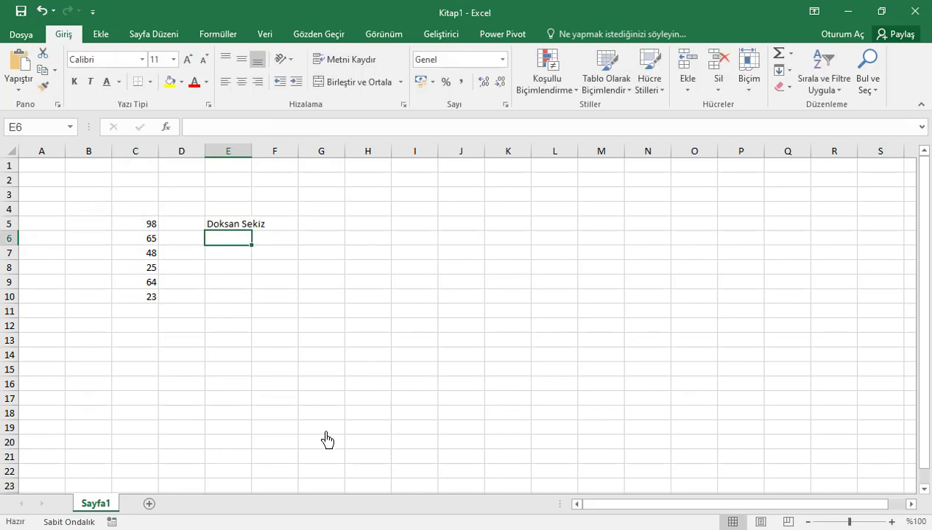
# Widen column E and fill E5's formula down to E10 to spell out every number
pyautogui.moveTo(252, 153); pyautogui.dragTo(333, 158)
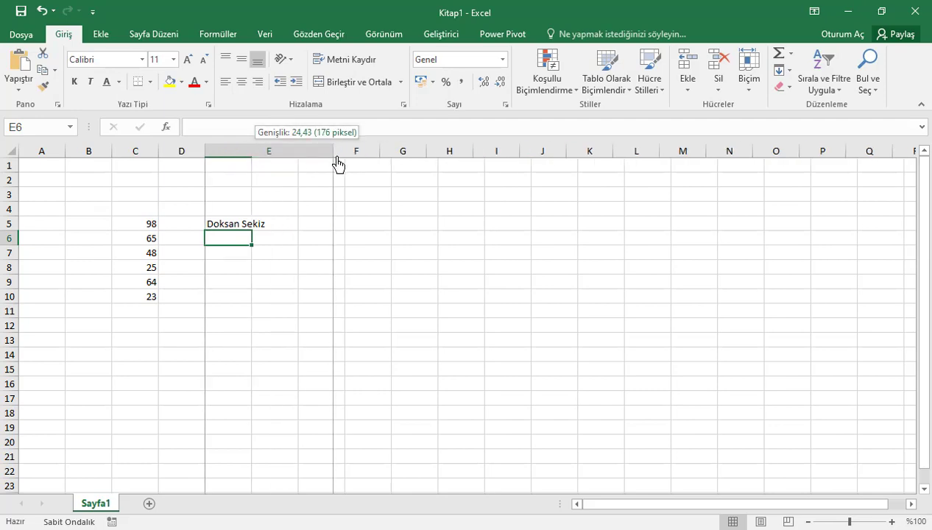
pyautogui.click(310, 225)
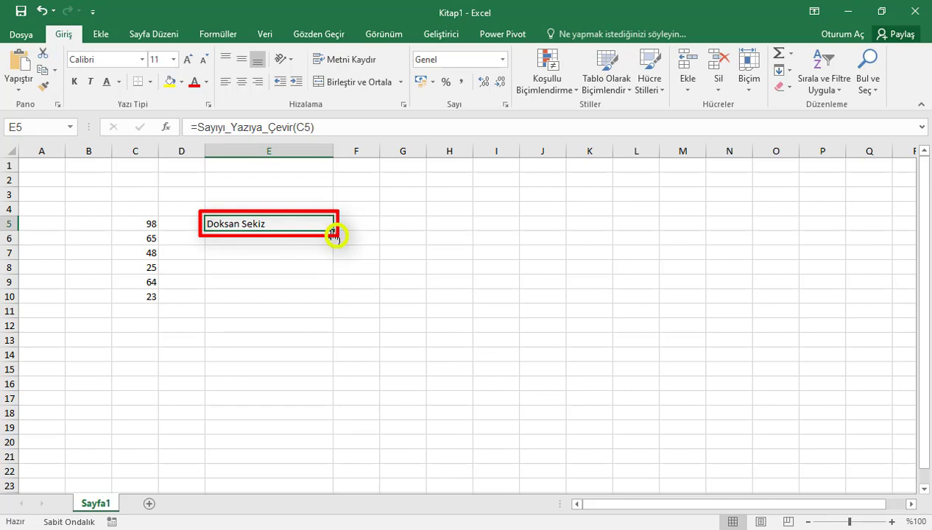
pyautogui.moveTo(333, 234); pyautogui.dragTo(331, 314)
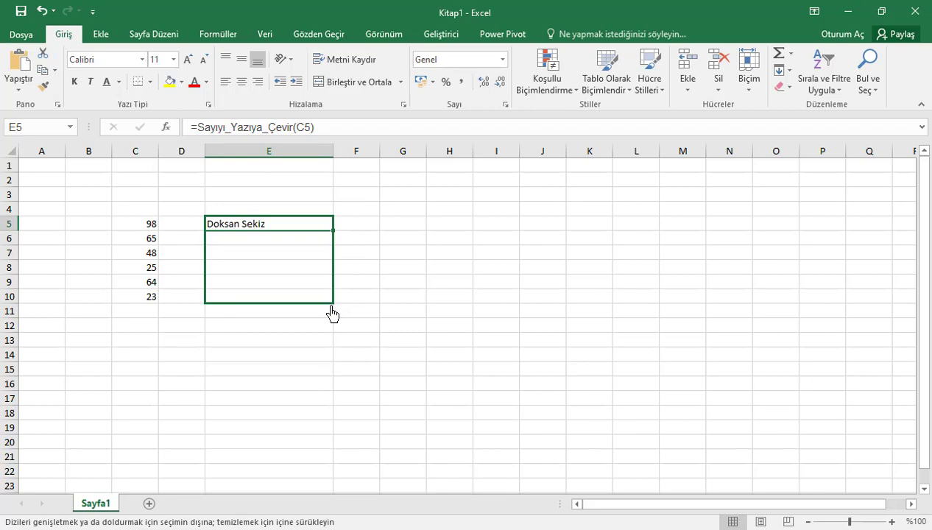
pyautogui.moveTo(332, 314); pyautogui.dragTo(333, 314)
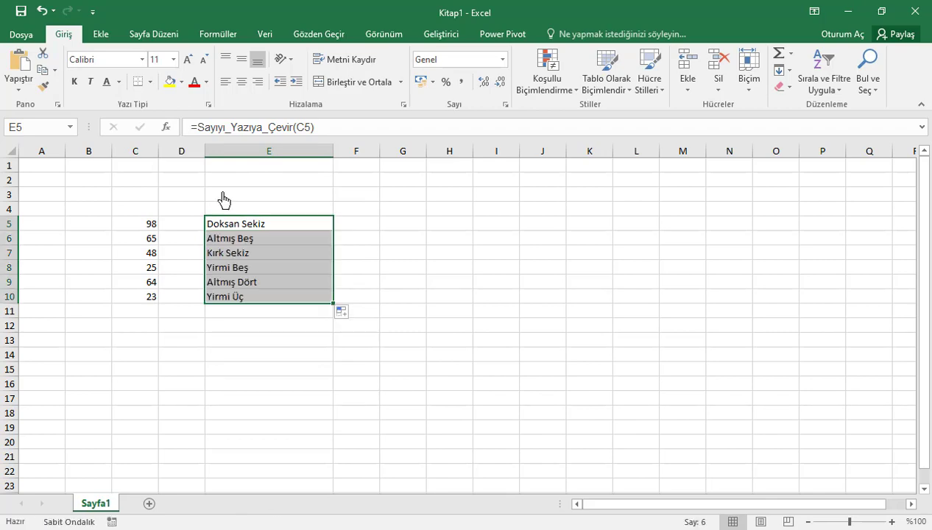